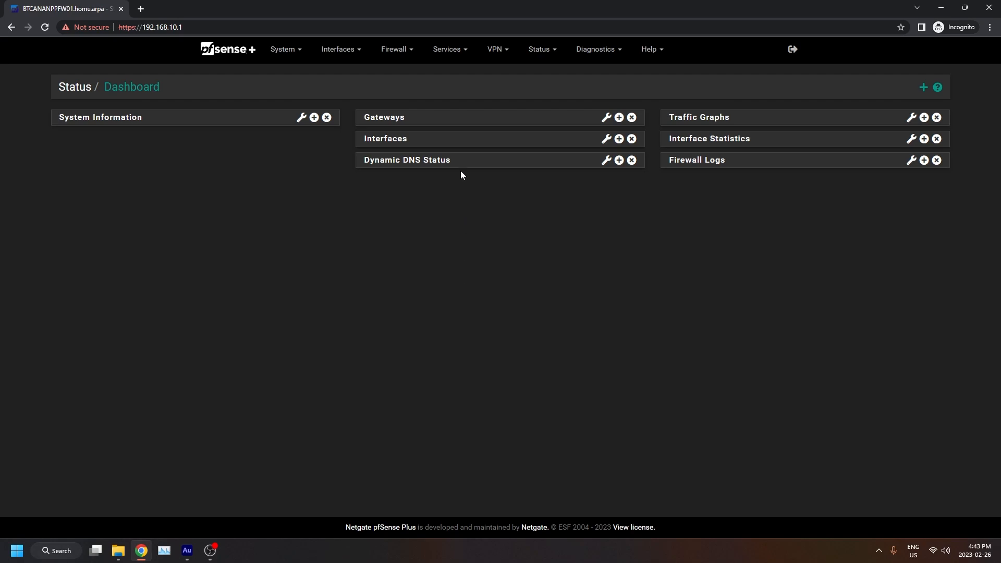
Open the OpenVPN remote access server setup wizard.
{"action": "left_click", "coordinate": [509, 57]}
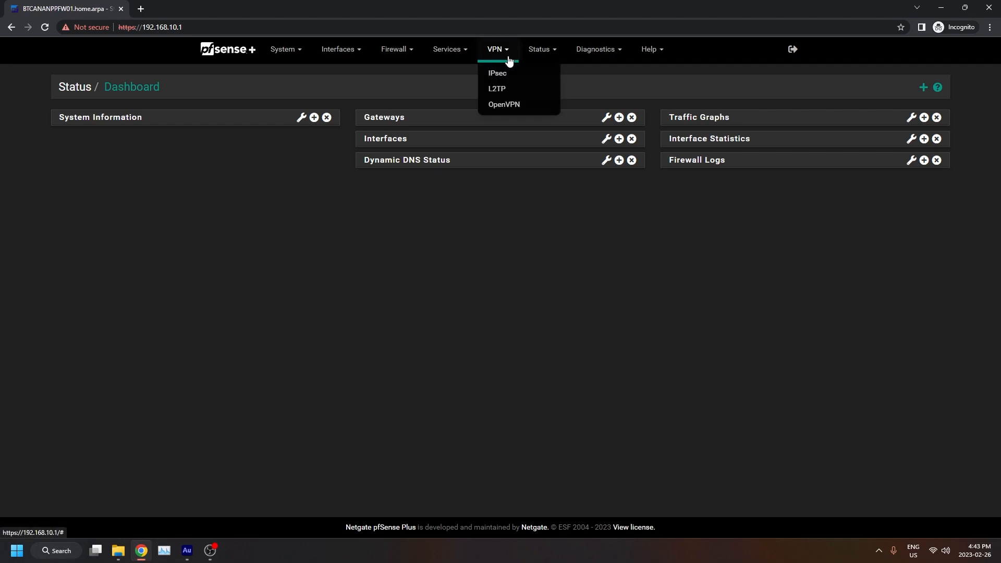
{"action": "left_click", "coordinate": [529, 107]}
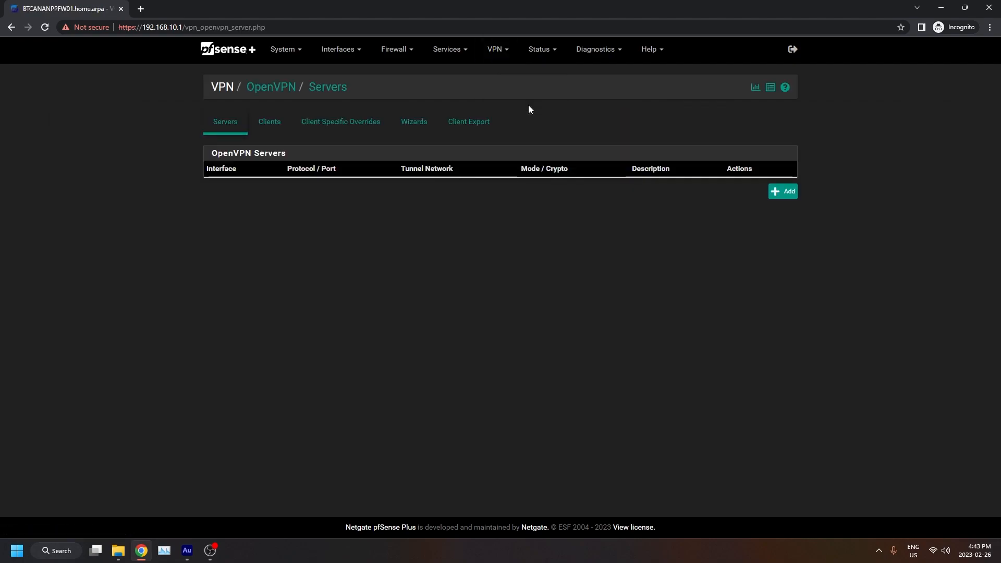
{"action": "left_click", "coordinate": [409, 127]}
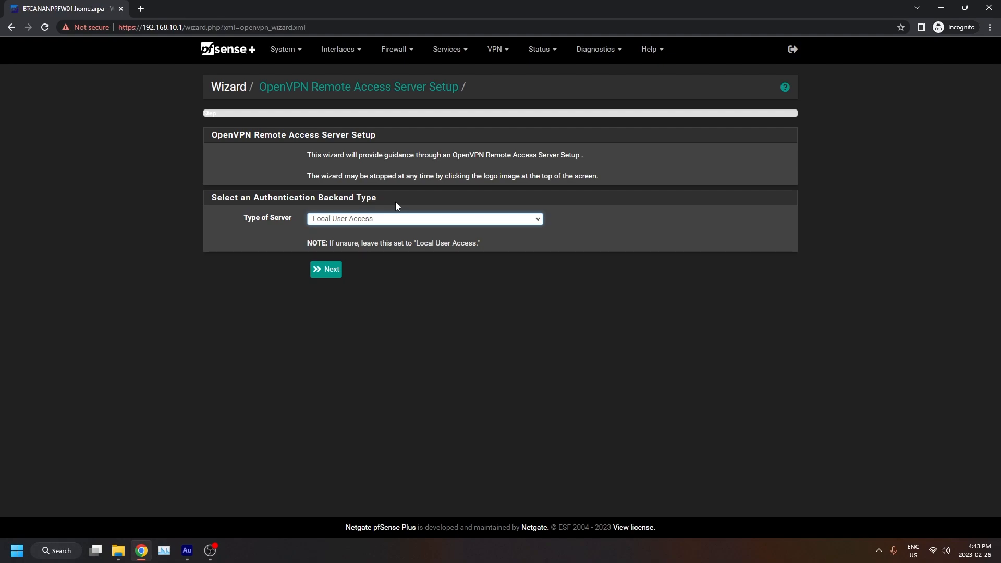
Keep Local User Access as the authentication backend and choose to add a new certificate authority.
{"action": "left_click", "coordinate": [332, 269]}
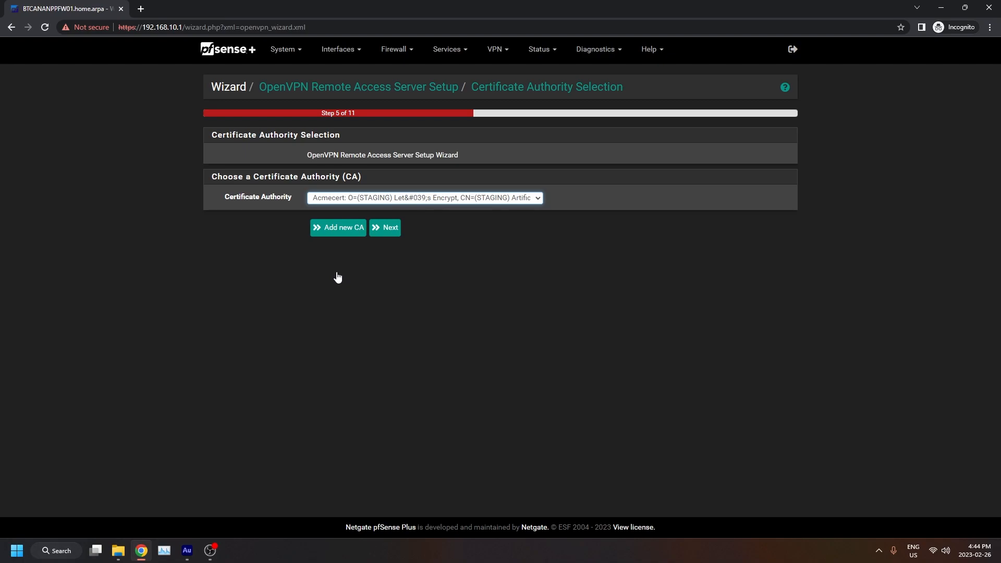
{"action": "left_click", "coordinate": [338, 228]}
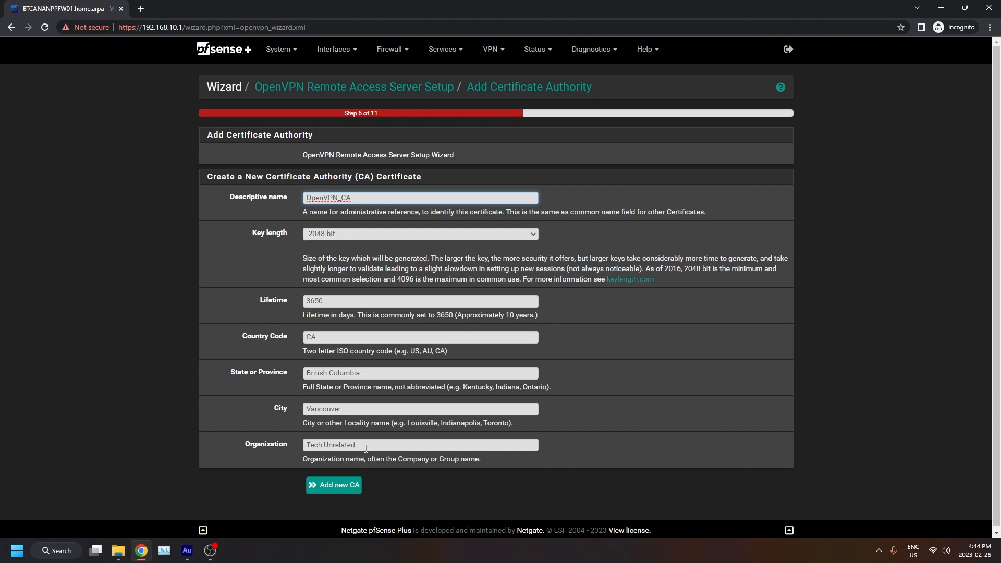
Create a new CA named OpenVPN_CA and a server certificate named OpenVPN_Cert, both 2048-bit for Vancouver, British Columbia.
{"action": "left_click", "coordinate": [348, 493]}
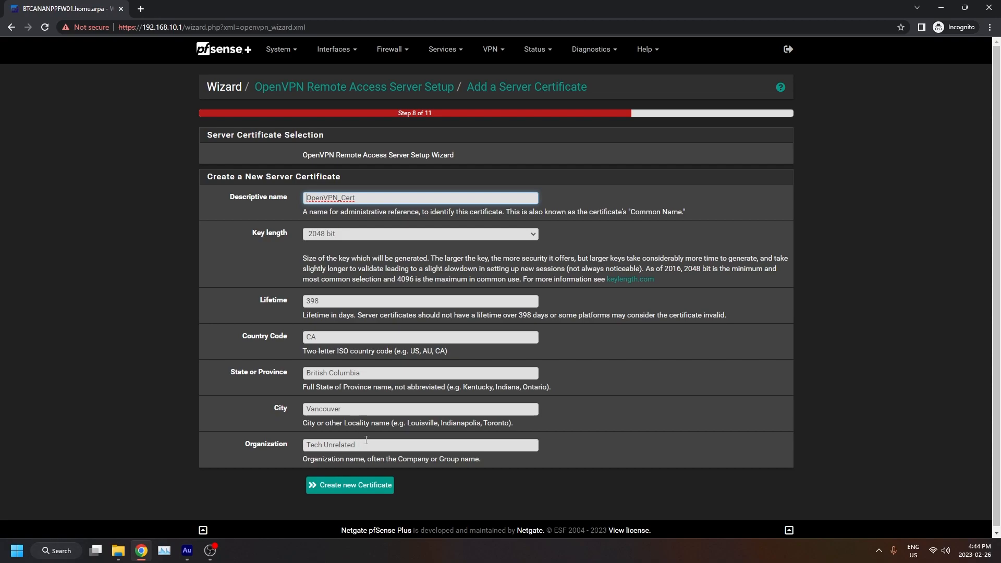
{"action": "left_click", "coordinate": [378, 486]}
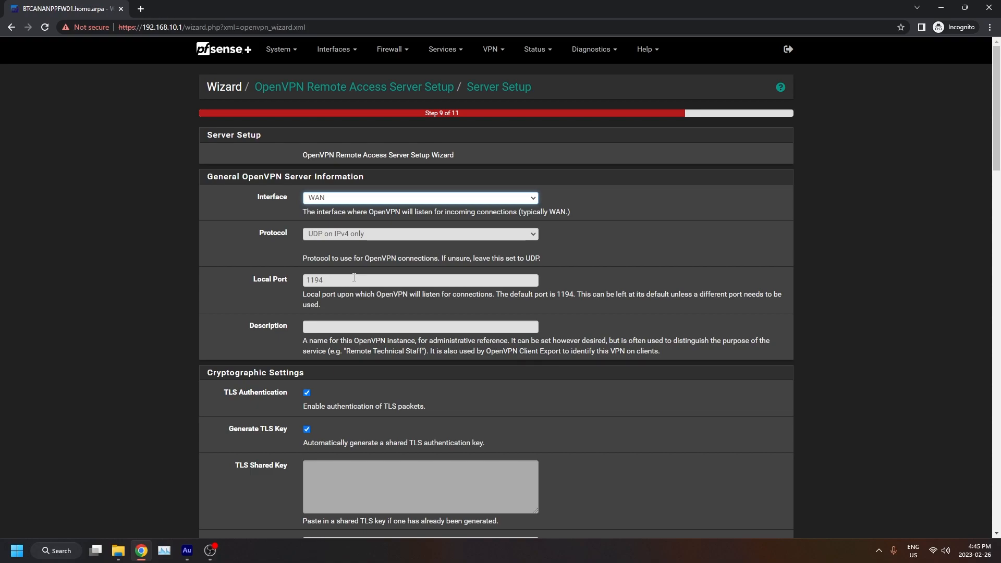
Set the server's tunnel network to 10.0.20.0/24.
{"action": "scroll", "coordinate": [229, 273], "scroll_direction": "down", "scroll_amount": 4}
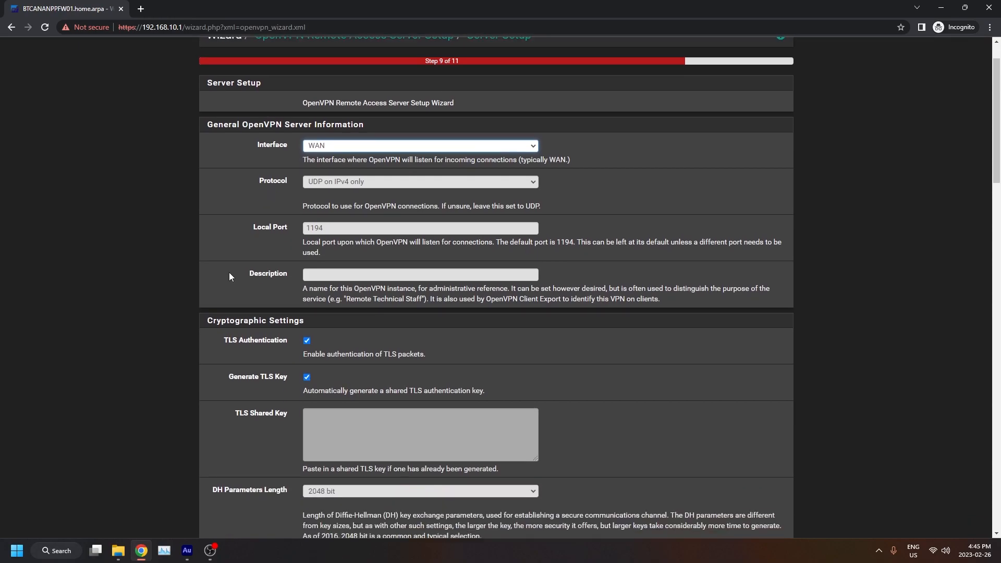
{"action": "scroll", "coordinate": [231, 271], "scroll_direction": "down", "scroll_amount": 3}
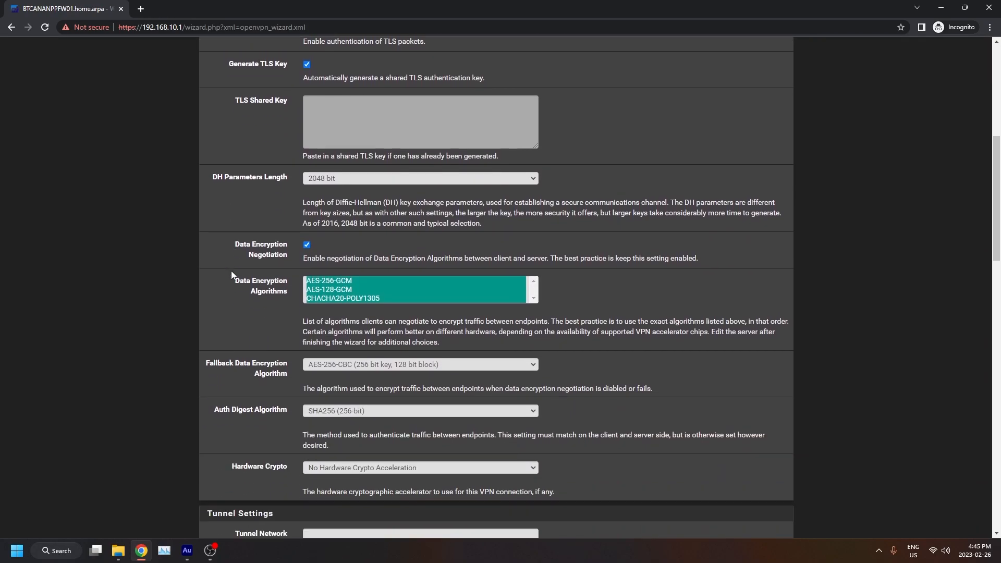
{"action": "scroll", "coordinate": [231, 271], "scroll_direction": "down", "scroll_amount": 5}
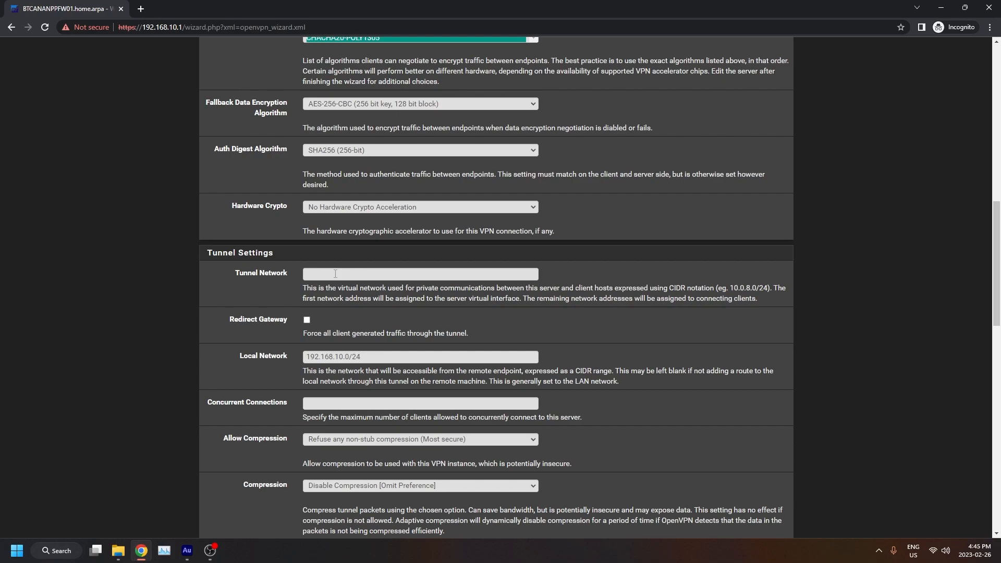
{"action": "left_click", "coordinate": [335, 274]}
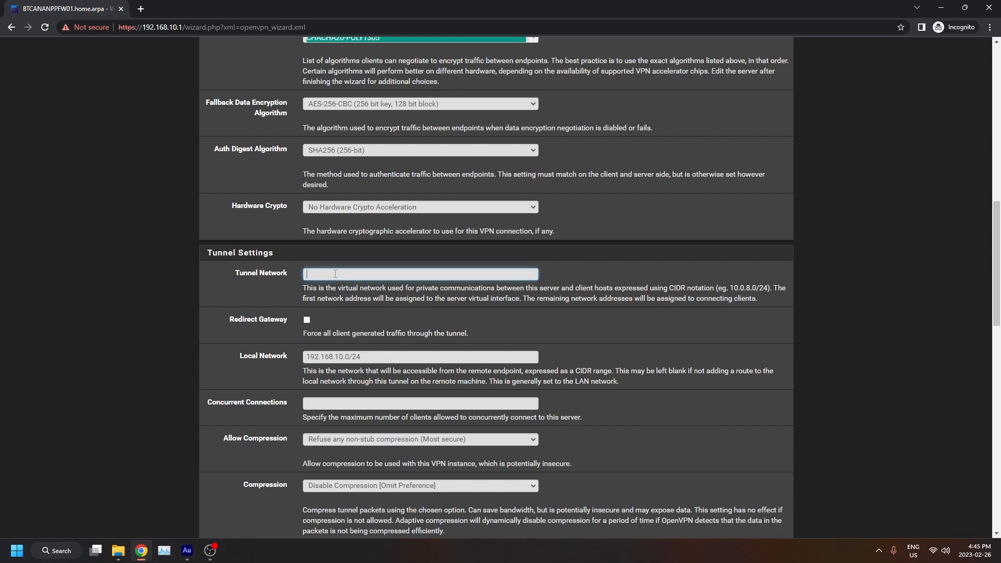
{"action": "type", "text": "10.0.20.0/24"}
{"action": "scroll", "coordinate": [258, 416], "scroll_direction": "down", "scroll_amount": 1}
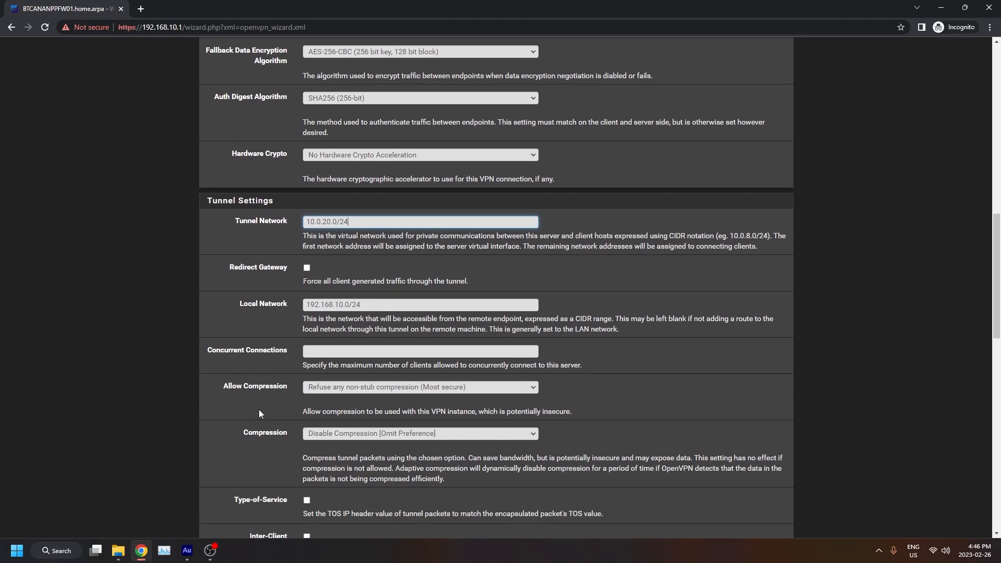
Set DNS Server 1 to 1.1.1.1 and DNS Server 2 to 8.8.8.8, then continue past server setup.
{"action": "scroll", "coordinate": [270, 434], "scroll_direction": "down", "scroll_amount": 1}
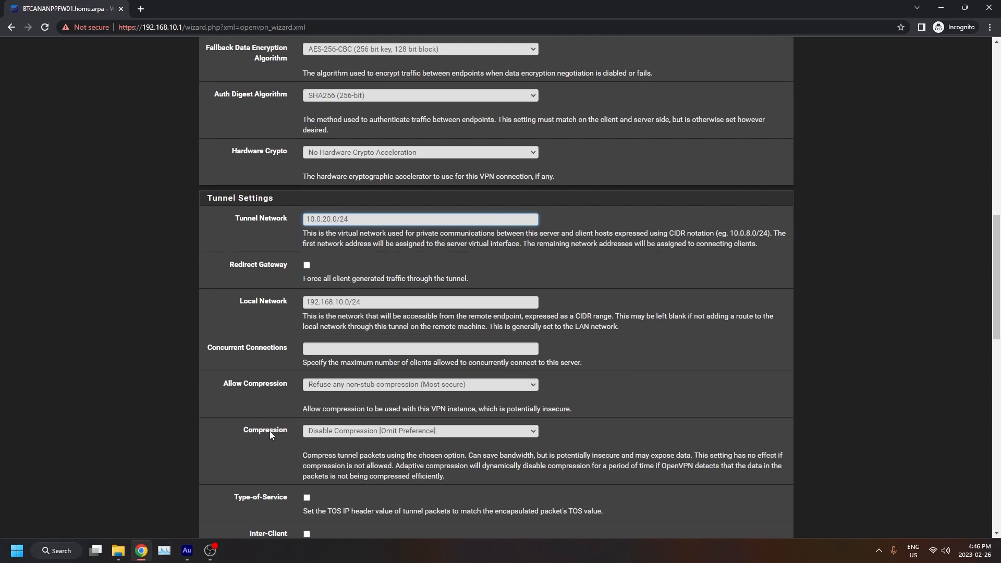
{"action": "scroll", "coordinate": [271, 431], "scroll_direction": "down", "scroll_amount": 1}
{"action": "scroll", "coordinate": [264, 398], "scroll_direction": "down", "scroll_amount": 1}
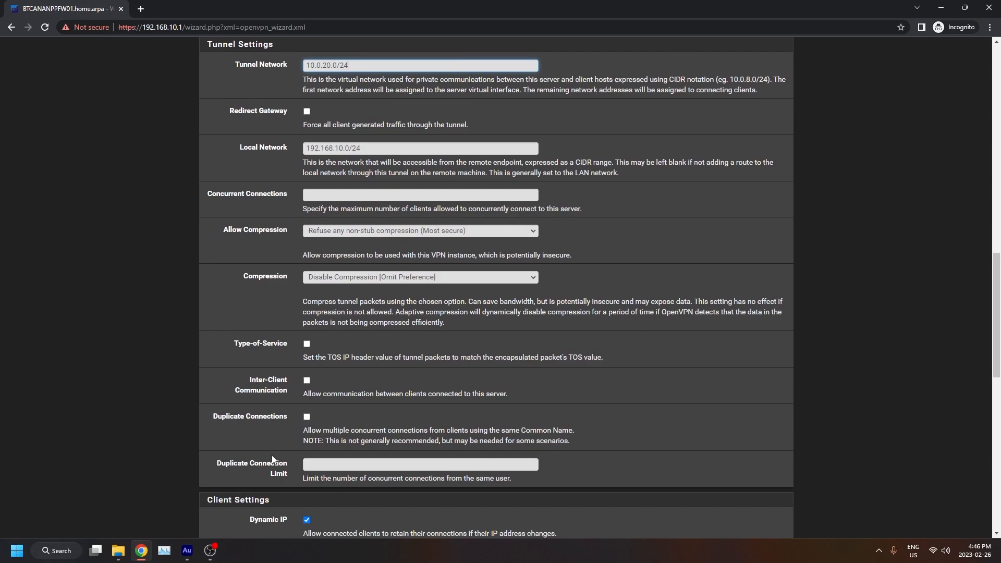
{"action": "scroll", "coordinate": [272, 460], "scroll_direction": "down", "scroll_amount": 3}
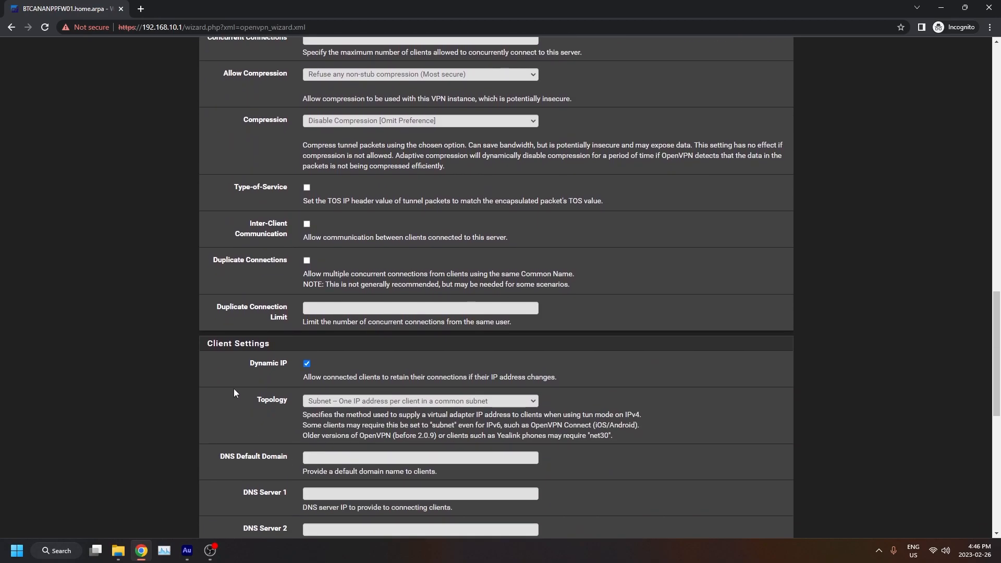
{"action": "scroll", "coordinate": [234, 392], "scroll_direction": "down", "scroll_amount": 3}
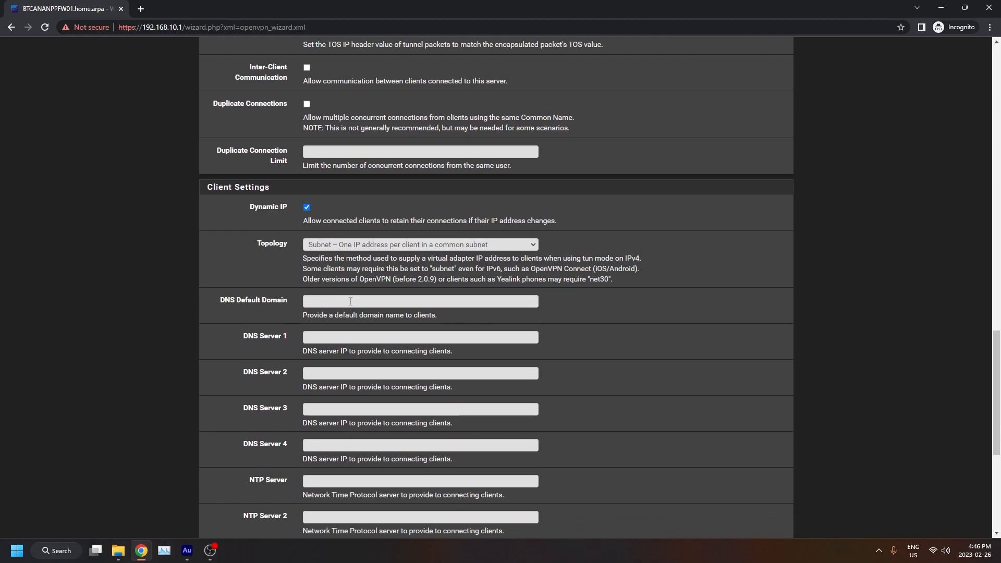
{"action": "left_click", "coordinate": [343, 335]}
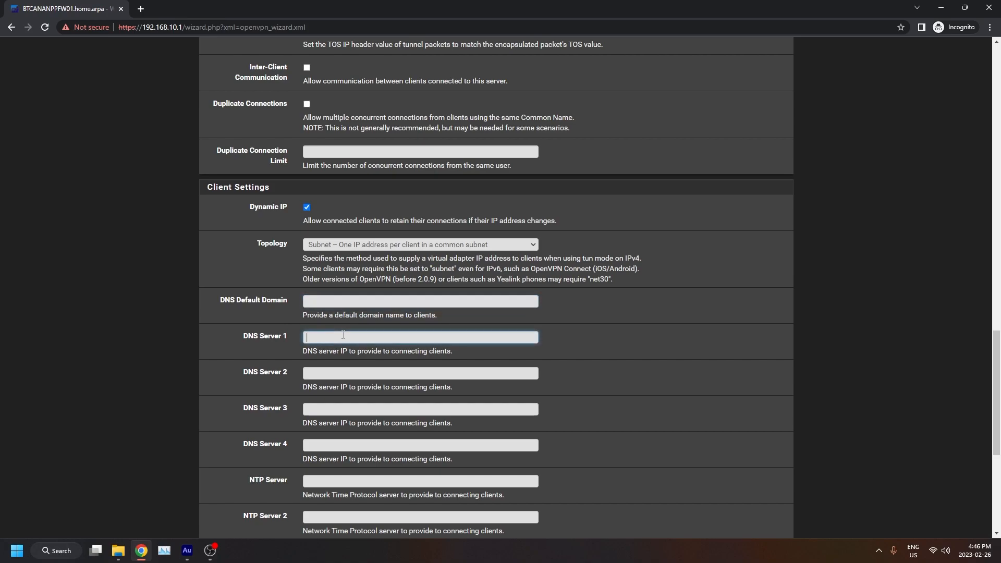
{"action": "type", "text": "1.1.1.1"}
{"action": "type", "text": "8.8.8.8"}
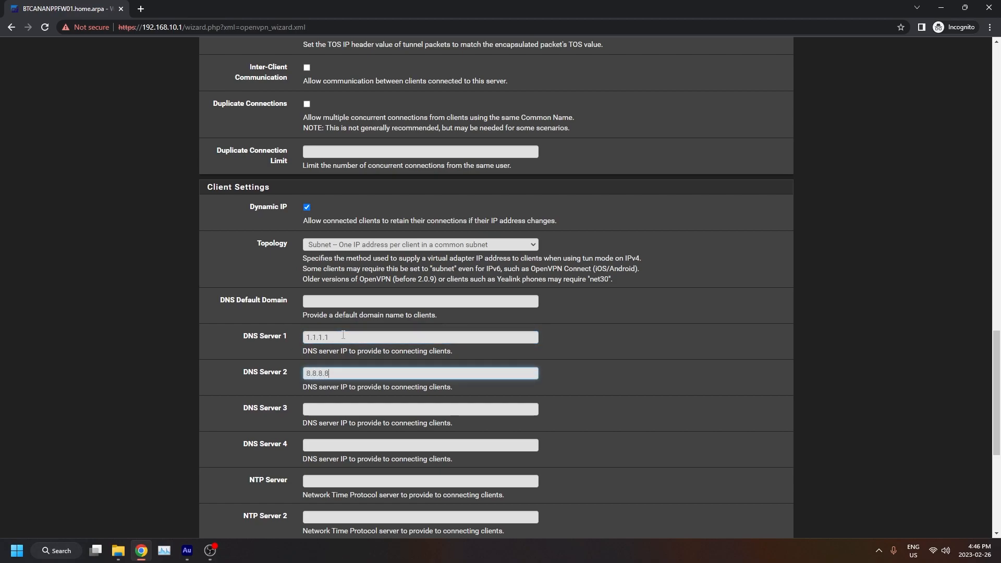
{"action": "scroll", "coordinate": [655, 365], "scroll_direction": "down", "scroll_amount": 3}
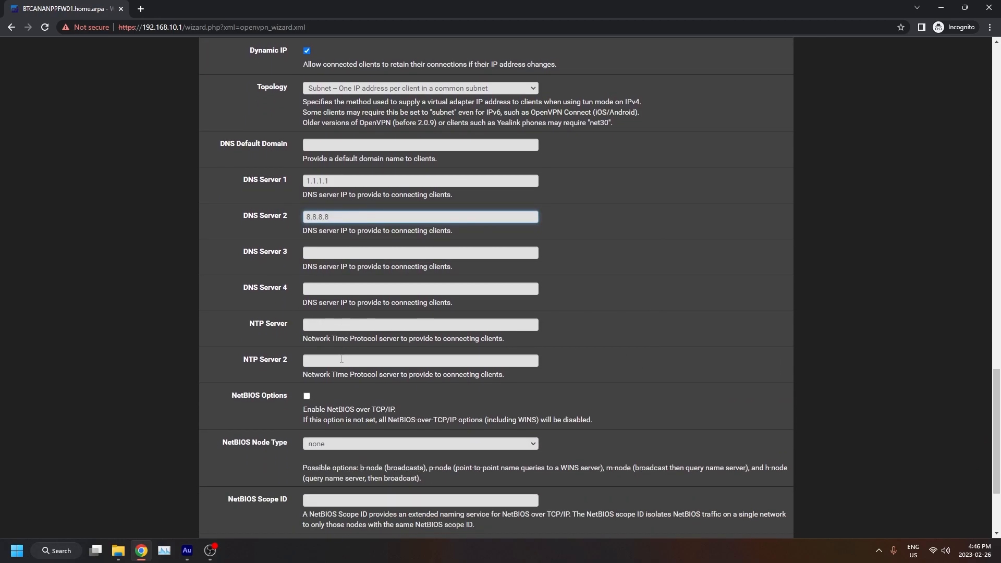
{"action": "scroll", "coordinate": [248, 356], "scroll_direction": "down", "scroll_amount": 2}
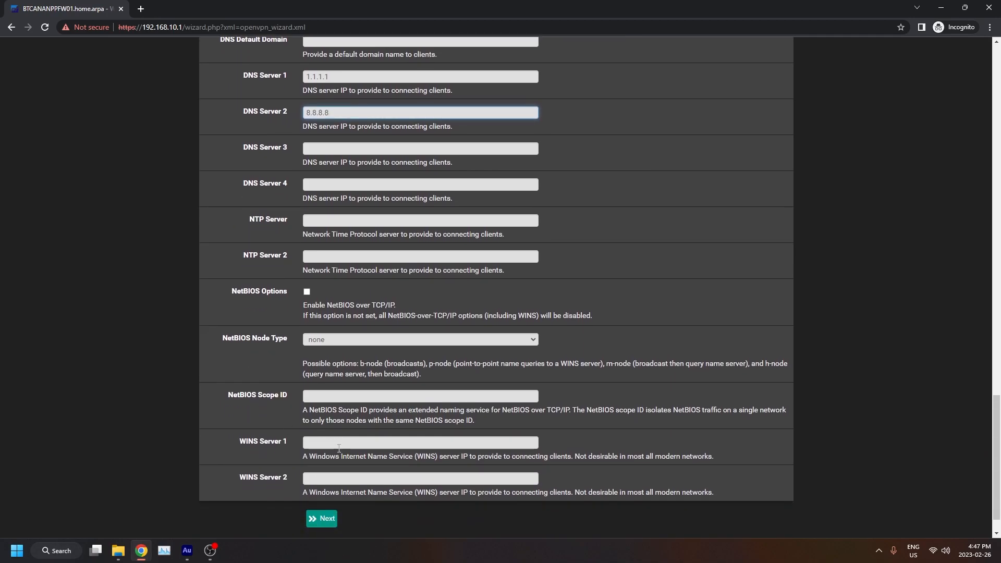
{"action": "left_click", "coordinate": [324, 521]}
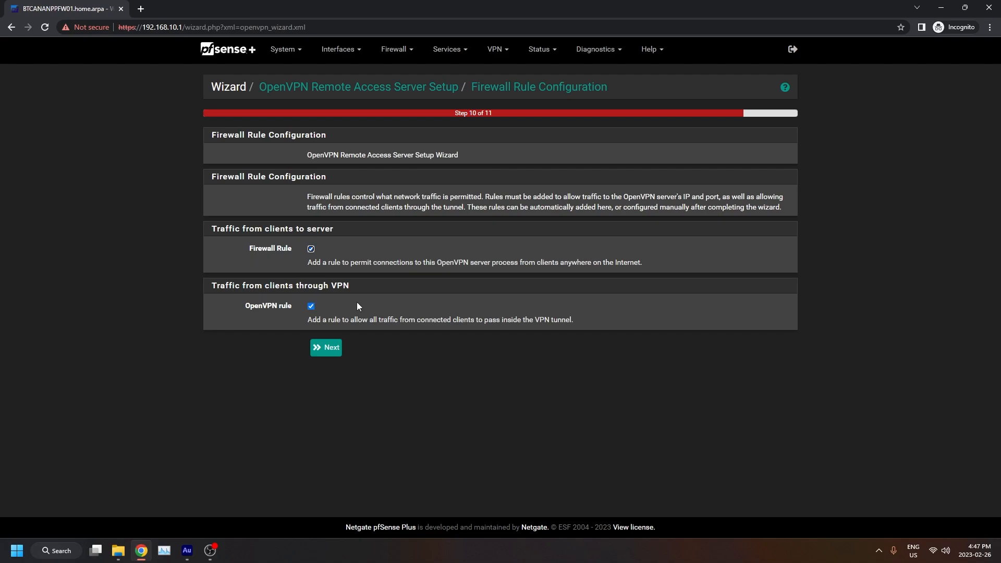
Accept the default firewall and OpenVPN rules and finish the wizard.
{"action": "left_click", "coordinate": [332, 349]}
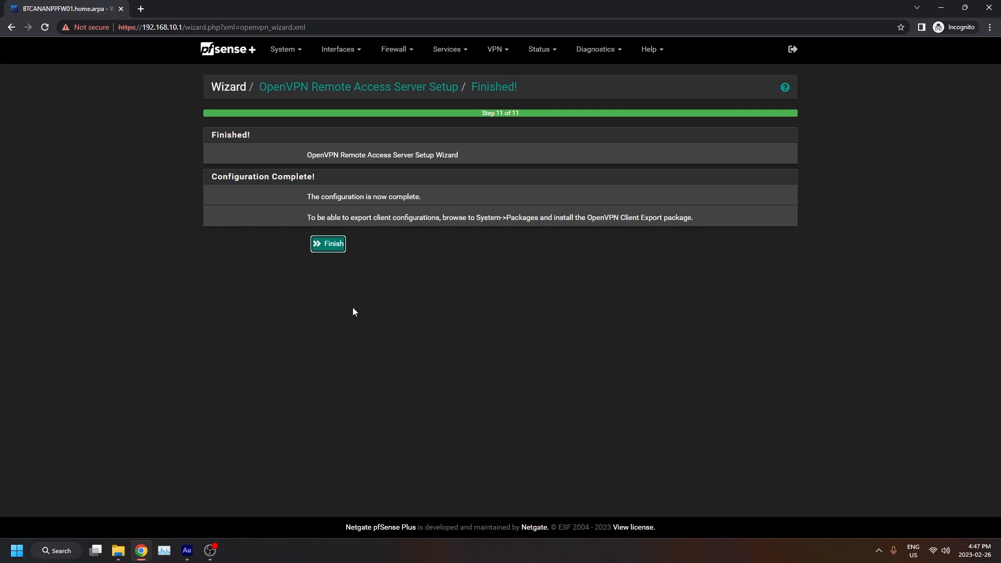
{"action": "left_click", "coordinate": [334, 245]}
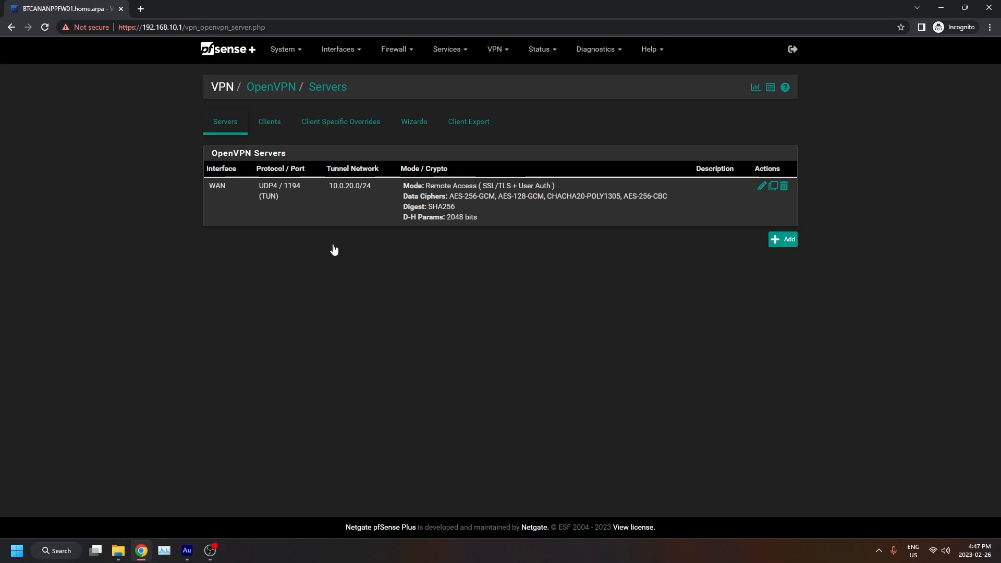
Search the available packages in the Package Manager for openvpn.
{"action": "left_click", "coordinate": [290, 55]}
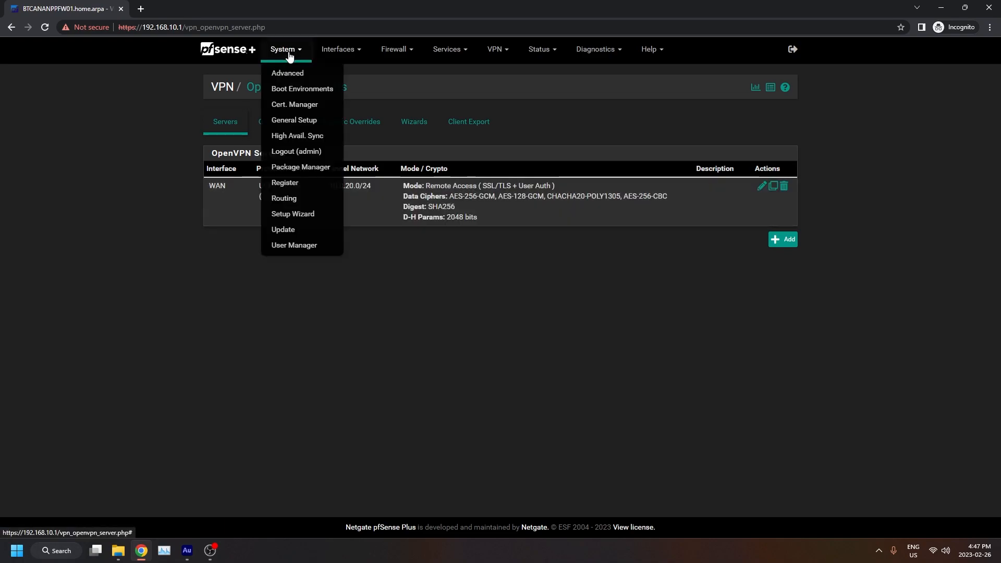
{"action": "left_click", "coordinate": [312, 171]}
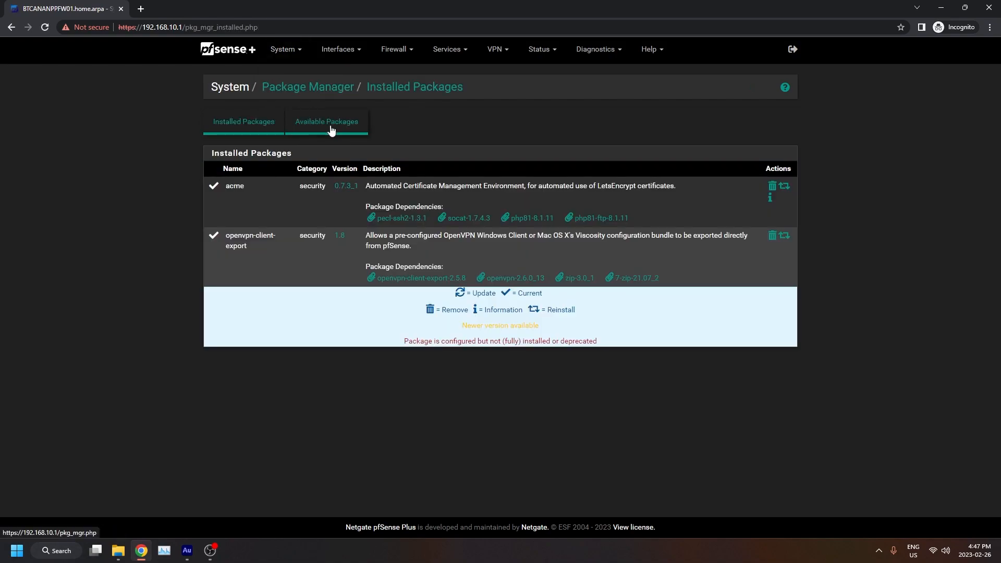
{"action": "left_click", "coordinate": [330, 130]}
{"action": "left_click", "coordinate": [335, 166]}
{"action": "type", "text": "openvpn"}
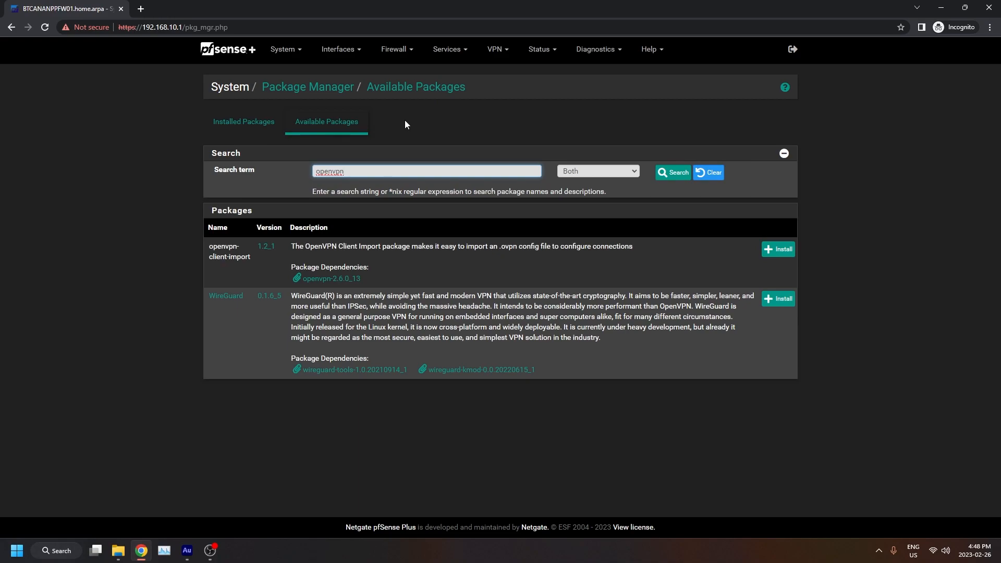
Add a new user named test and enter and confirm the account password.
{"action": "left_click", "coordinate": [295, 51]}
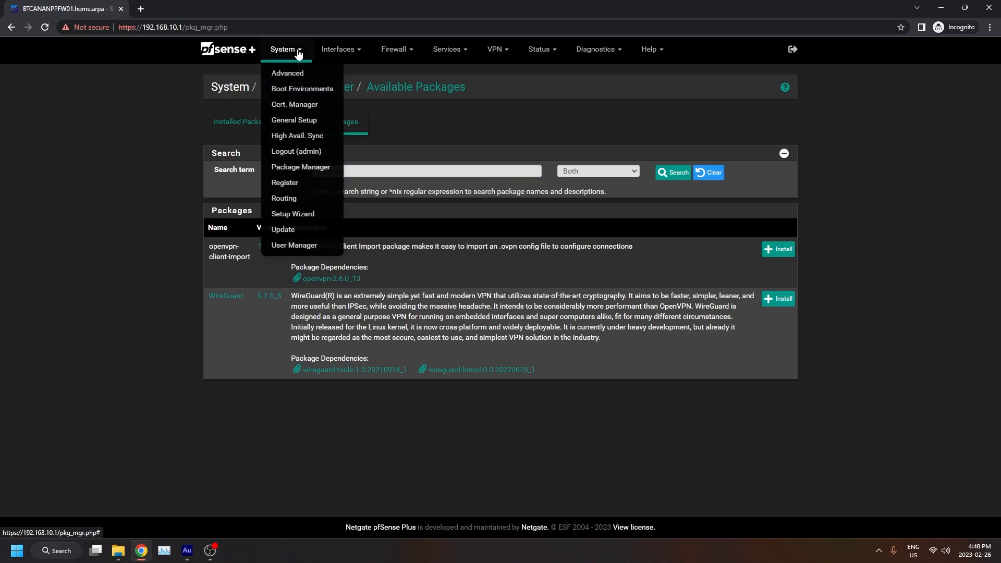
{"action": "left_click", "coordinate": [303, 247]}
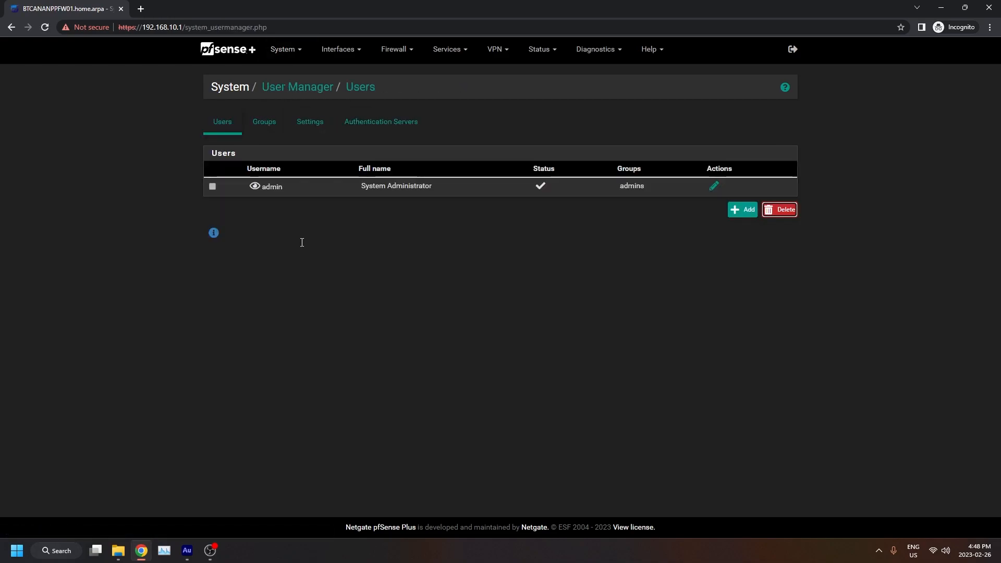
{"action": "left_click", "coordinate": [736, 223]}
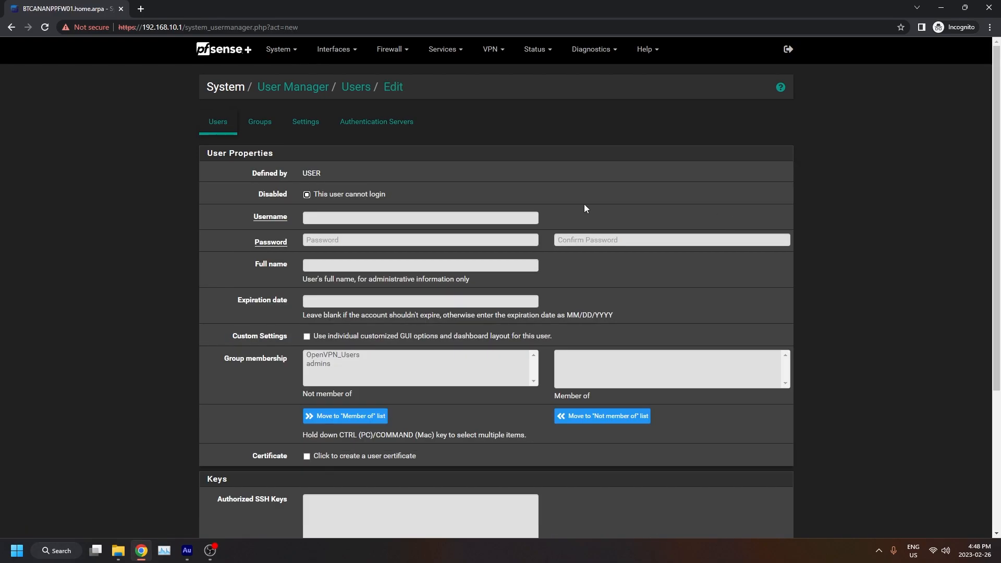
{"action": "left_click", "coordinate": [359, 218]}
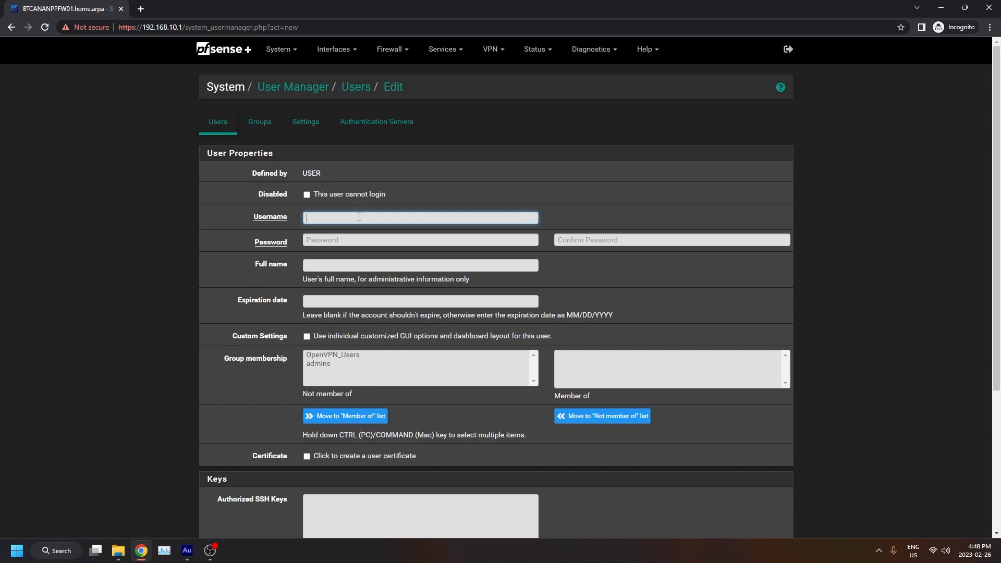
{"action": "type", "text": "test"}
{"action": "key", "text": "Tab"}
{"action": "type", "text": "password"}
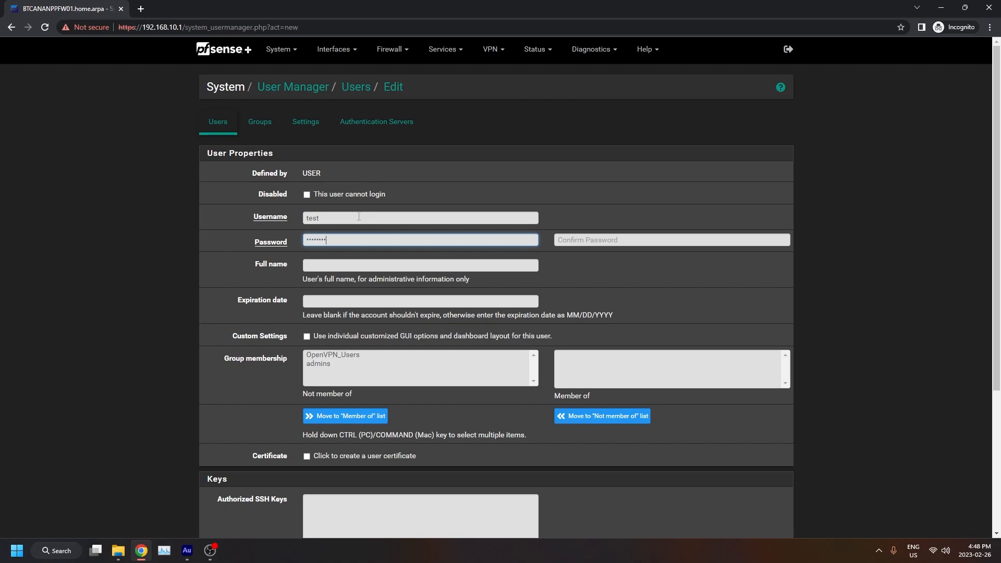
{"action": "key", "text": "Tab"}
{"action": "type", "text": "passwo"}
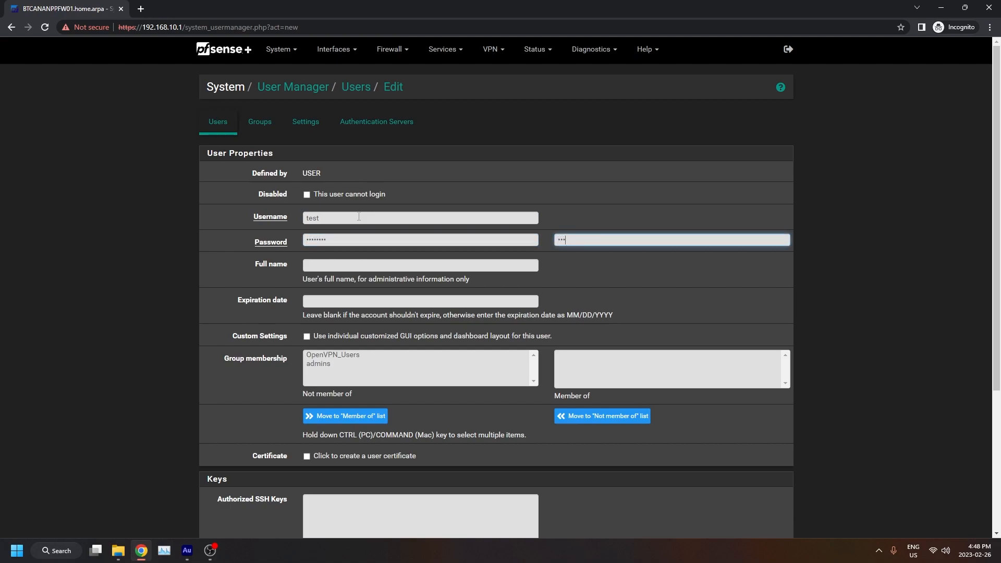
{"action": "type", "text": "rd"}
Enter the user's full name.
{"action": "left_click", "coordinate": [378, 268]}
{"action": "type", "text": "Test"}
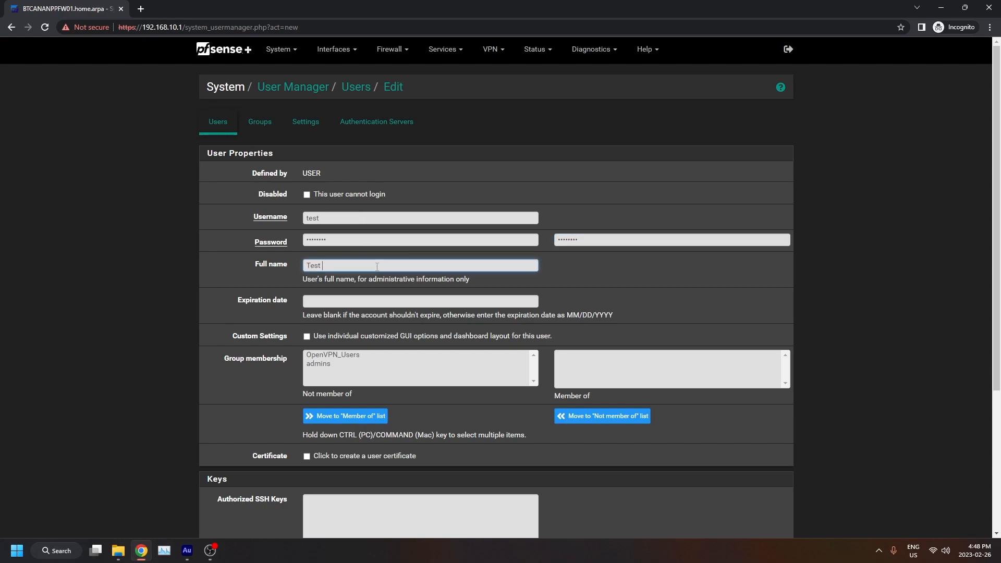
{"action": "type", "text": " Tech Unra"}
{"action": "type", "text": "lated"}
Enable creating a user certificate and give it the descriptive name Test_Cert.
{"action": "left_click", "coordinate": [307, 457]}
{"action": "scroll", "coordinate": [274, 411], "scroll_direction": "down", "scroll_amount": 3}
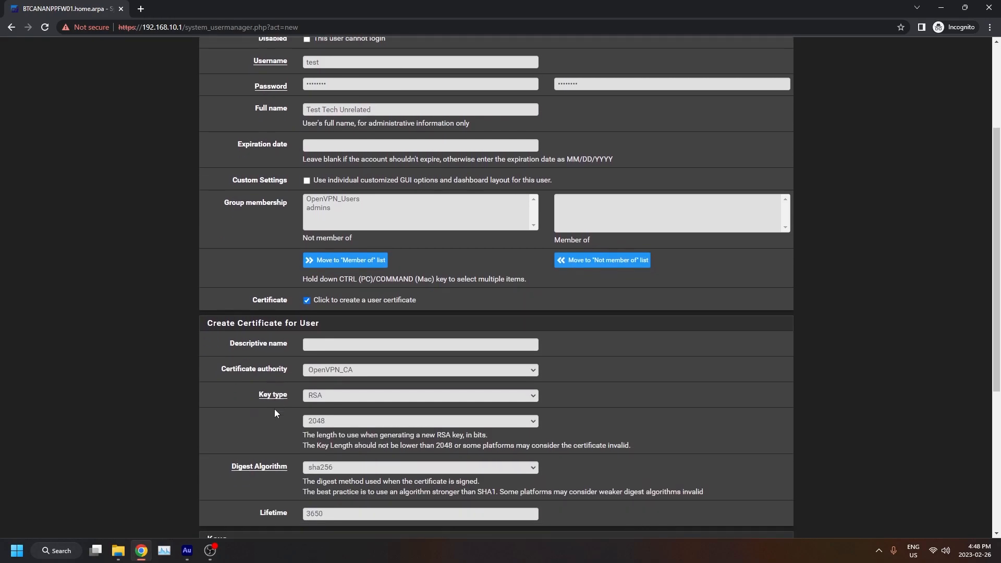
{"action": "left_click", "coordinate": [330, 345]}
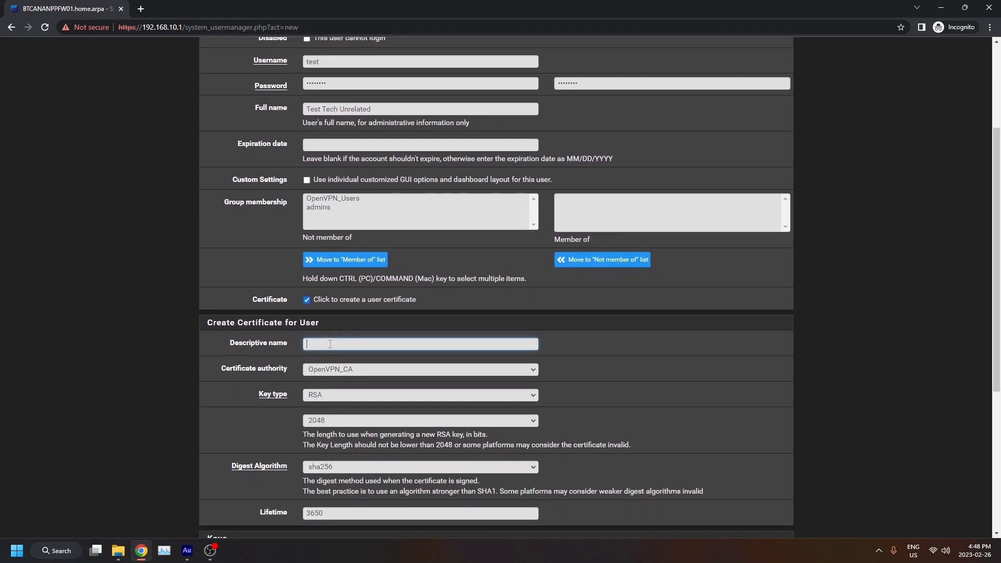
{"action": "type", "text": "Test_Cert"}
Save the new user with its certificate settings.
{"action": "scroll", "coordinate": [208, 397], "scroll_direction": "down", "scroll_amount": 1}
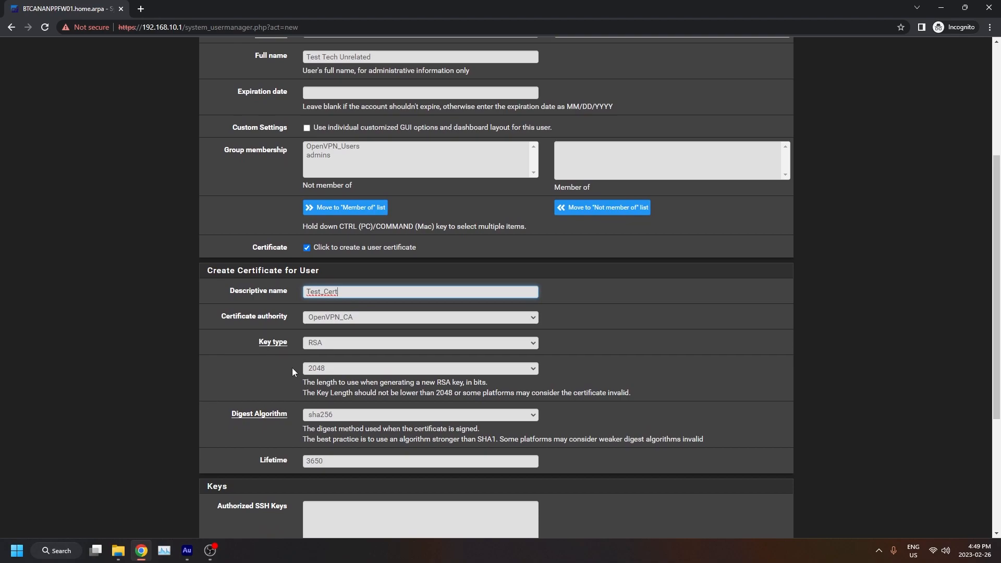
{"action": "scroll", "coordinate": [292, 371], "scroll_direction": "down", "scroll_amount": 1}
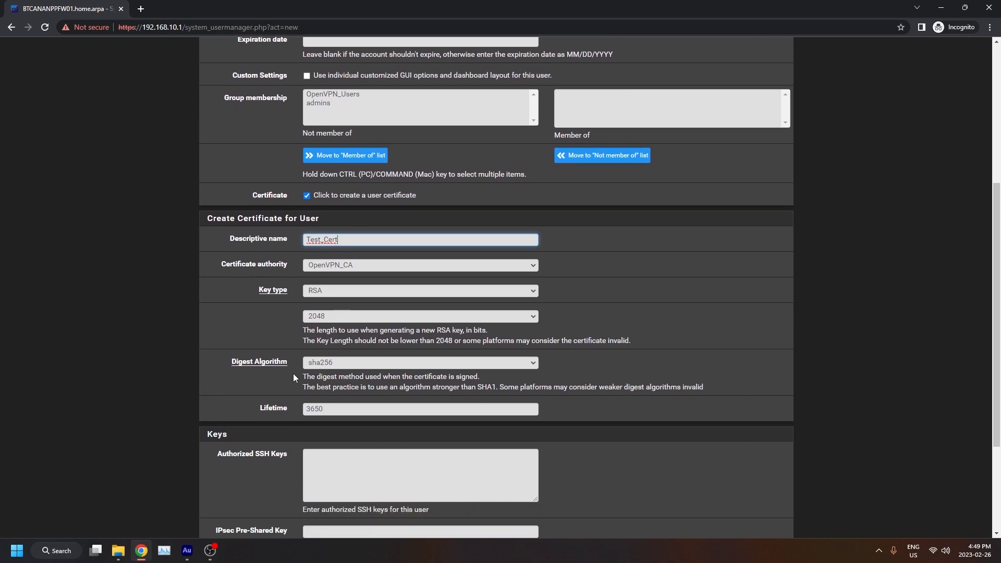
{"action": "scroll", "coordinate": [293, 375], "scroll_direction": "down", "scroll_amount": 1}
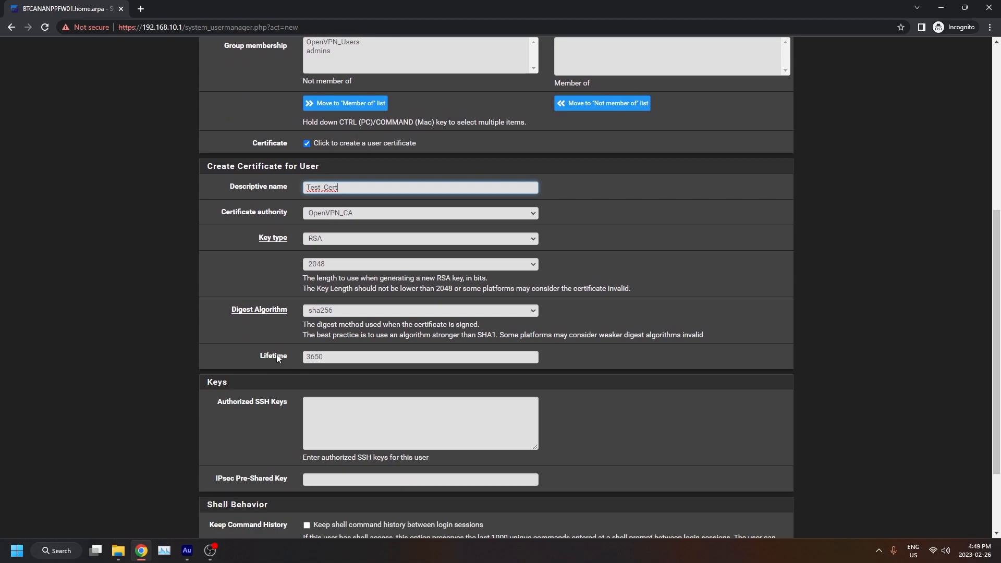
{"action": "scroll", "coordinate": [278, 359], "scroll_direction": "down", "scroll_amount": 2}
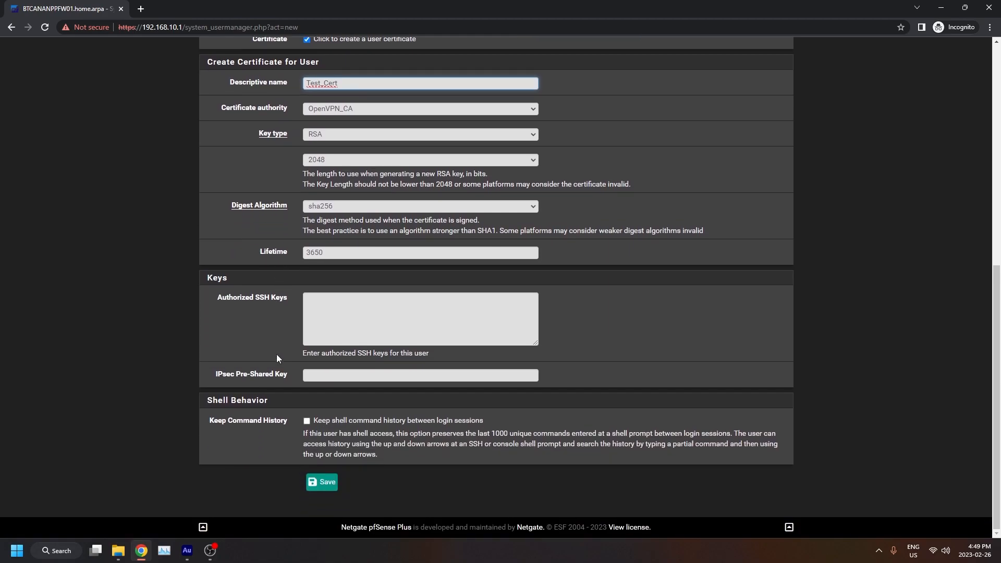
{"action": "left_click", "coordinate": [320, 483]}
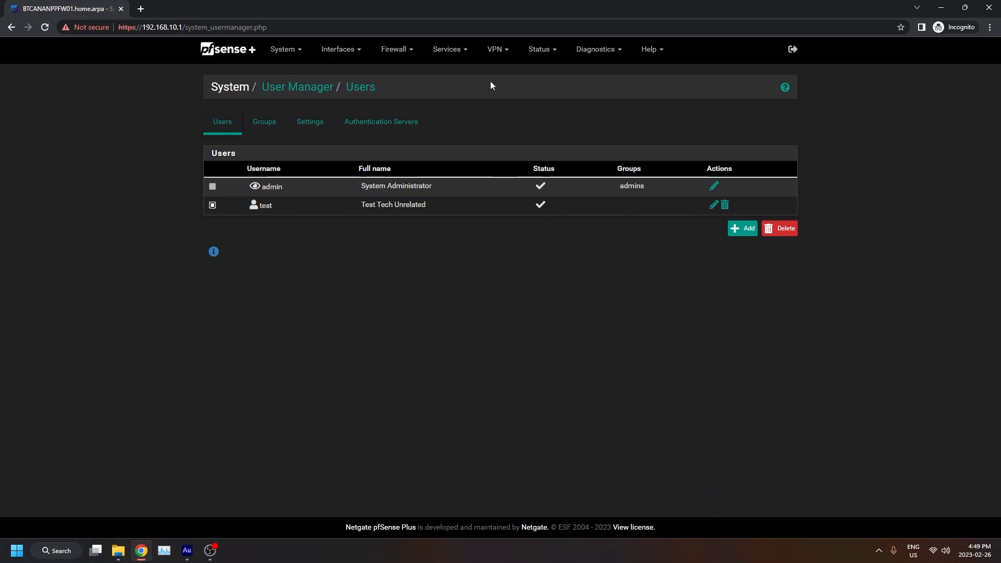
Open the OpenVPN Client Export utility.
{"action": "left_click", "coordinate": [491, 58]}
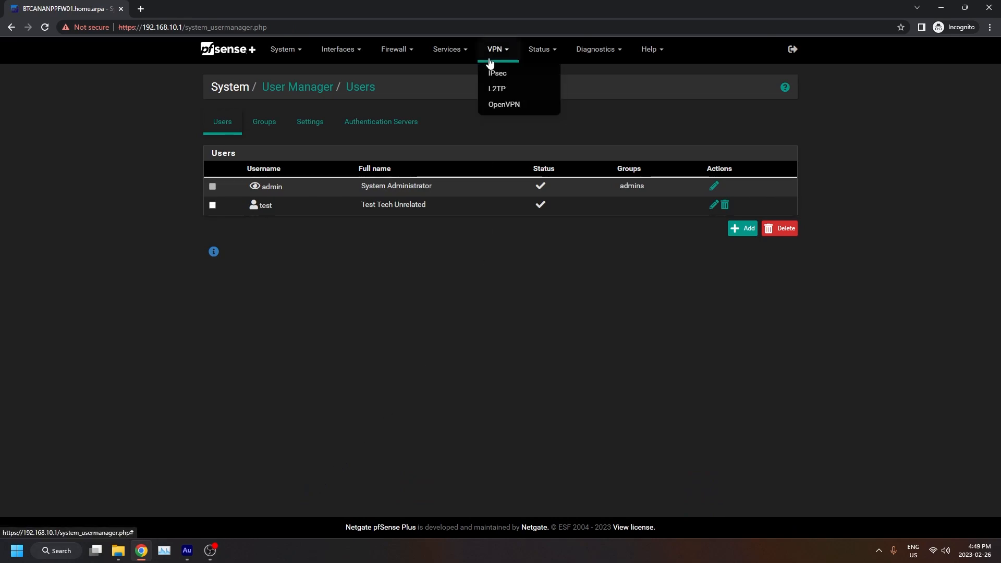
{"action": "left_click", "coordinate": [514, 105]}
{"action": "left_click", "coordinate": [482, 129]}
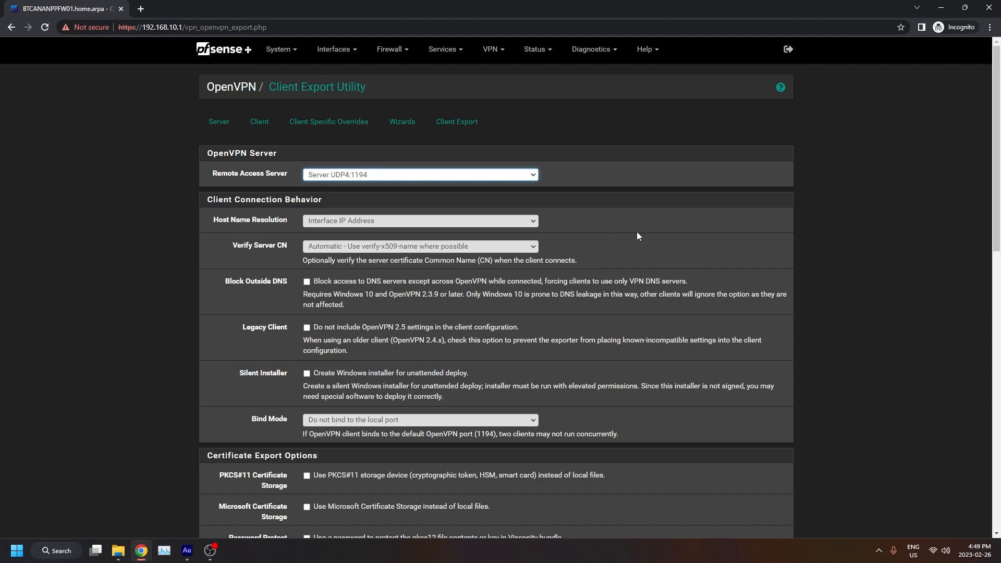
Download the Most Clients inline configuration for the test user.
{"action": "scroll", "coordinate": [632, 235], "scroll_direction": "down", "scroll_amount": 2}
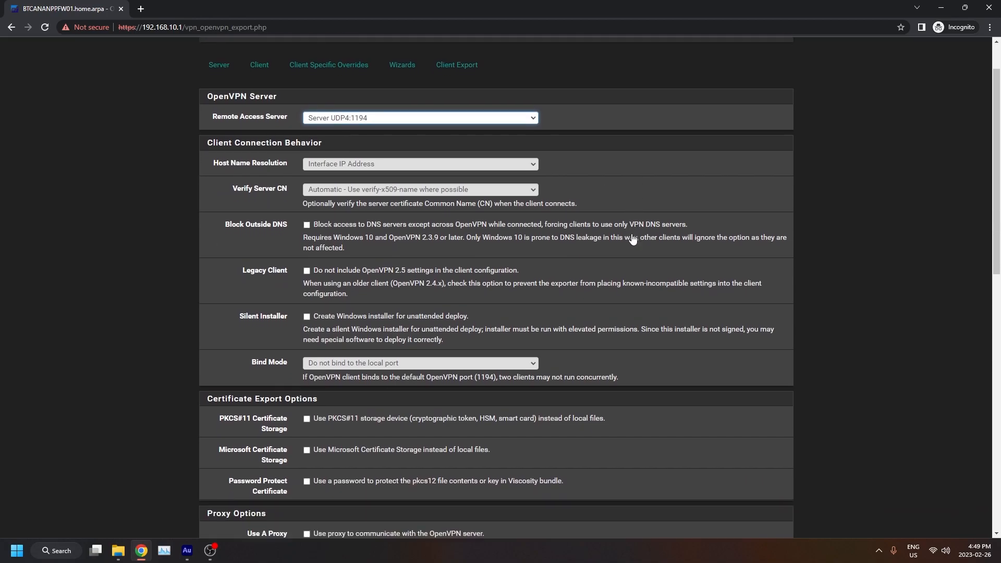
{"action": "scroll", "coordinate": [632, 233], "scroll_direction": "down", "scroll_amount": 5}
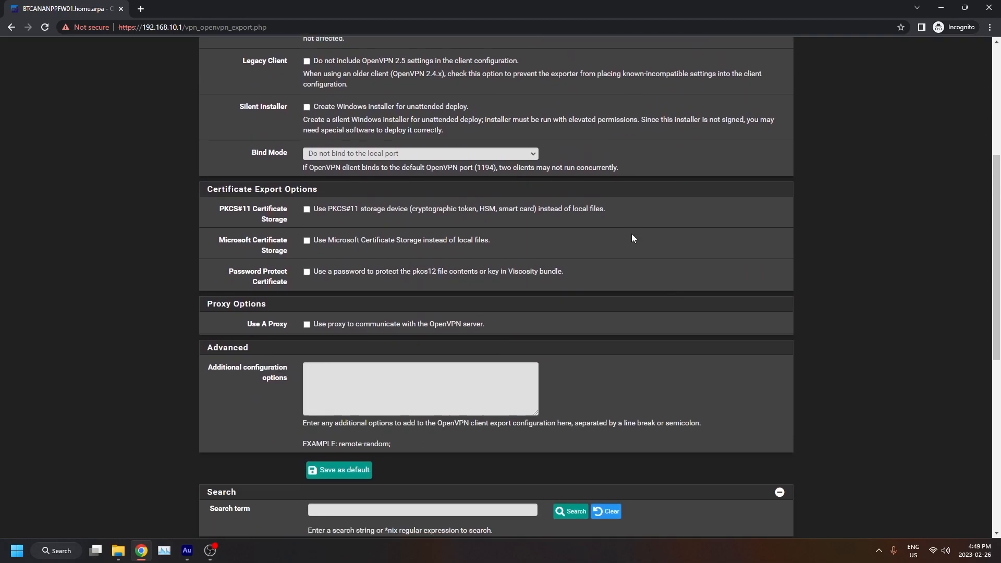
{"action": "scroll", "coordinate": [632, 238], "scroll_direction": "down", "scroll_amount": 4}
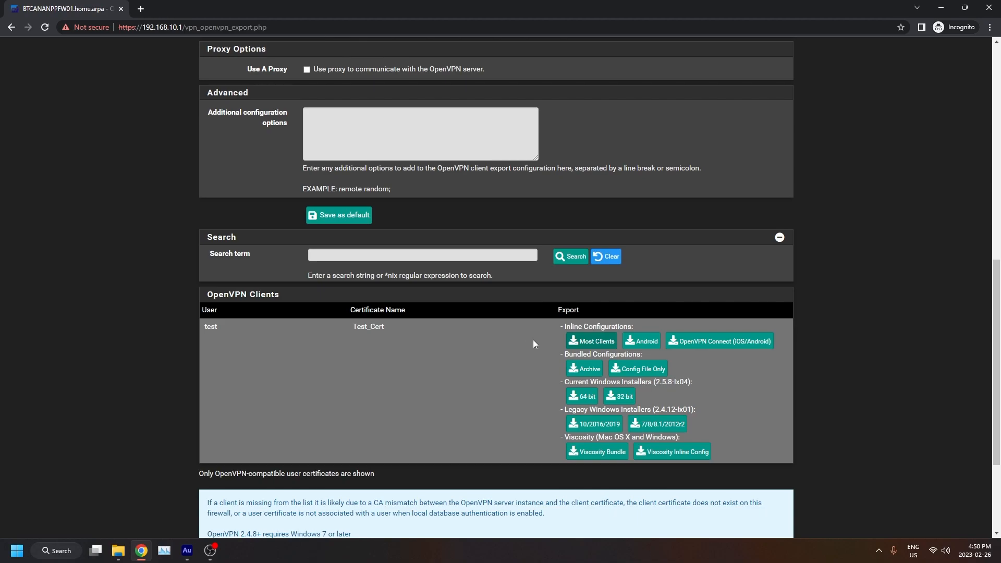
{"action": "left_click", "coordinate": [616, 348]}
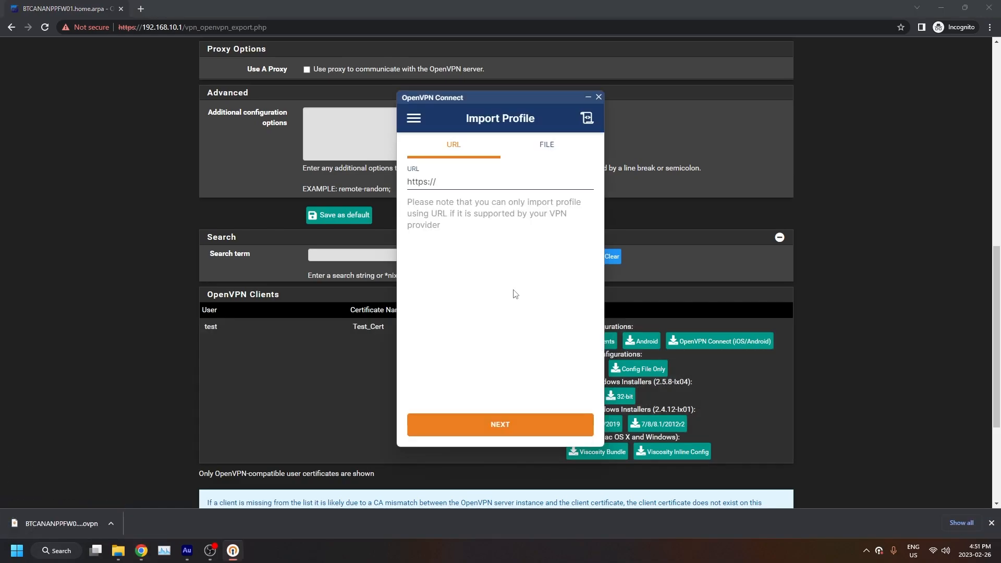
In OpenVPN Connect, import the downloaded .ovpn file as a profile with username test and connect.
{"action": "left_click", "coordinate": [552, 155]}
{"action": "left_click_drag", "start_coordinate": [42, 528], "coordinate": [480, 268]}
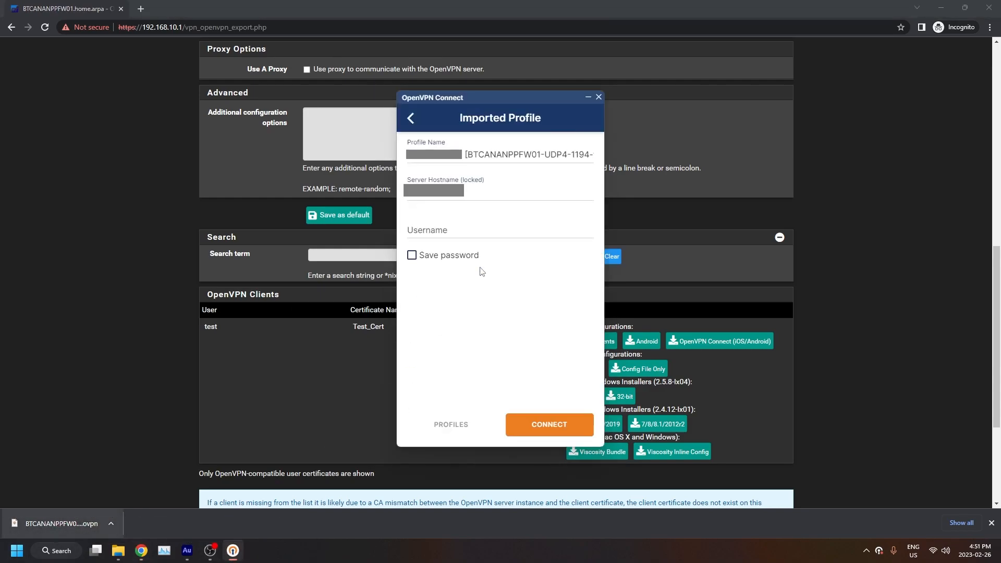
{"action": "left_click", "coordinate": [478, 230]}
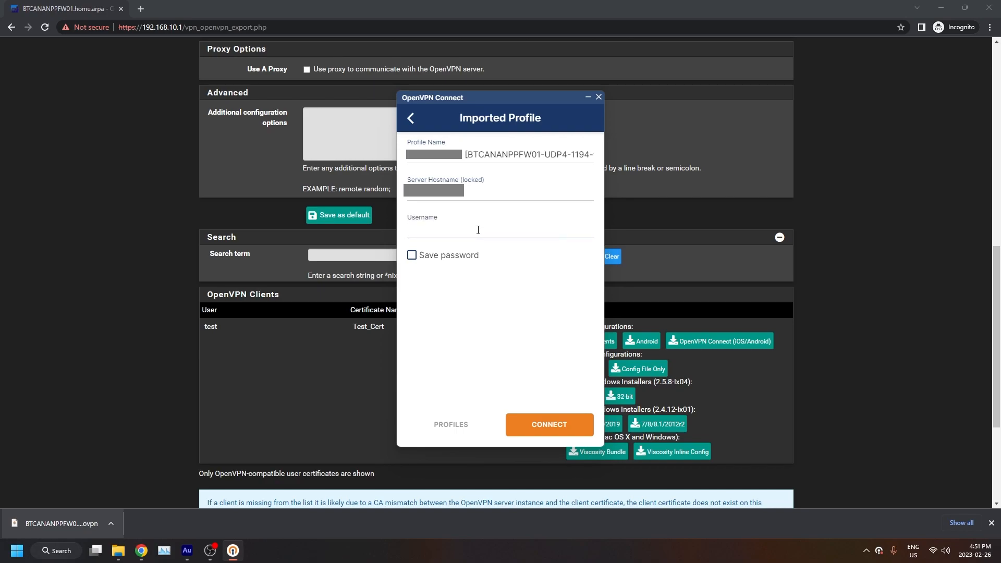
{"action": "type", "text": "test"}
{"action": "left_click", "coordinate": [549, 422]}
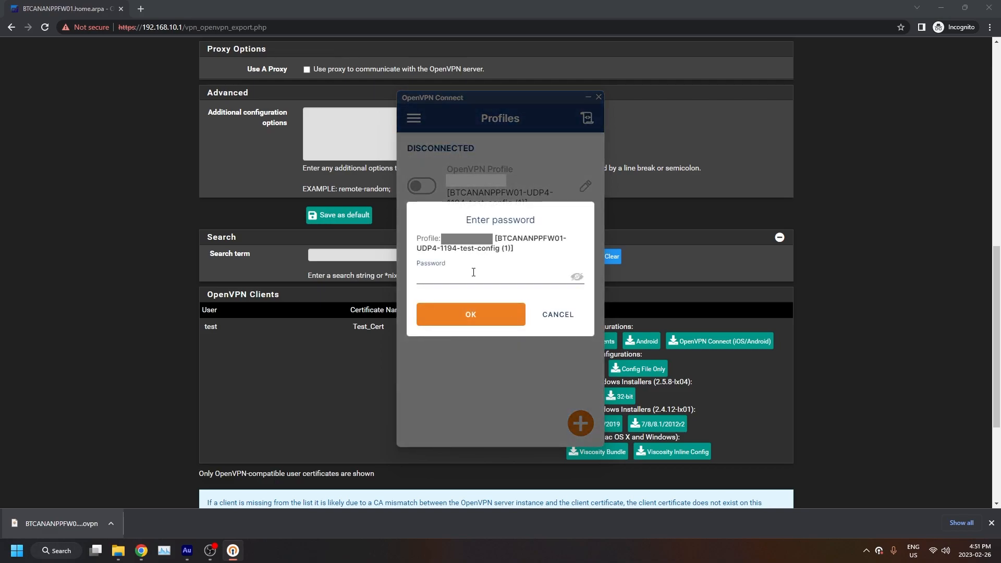
Enter the user's VPN password to complete the connection.
{"action": "type", "text": "••••••••"}
{"action": "left_click", "coordinate": [476, 322]}
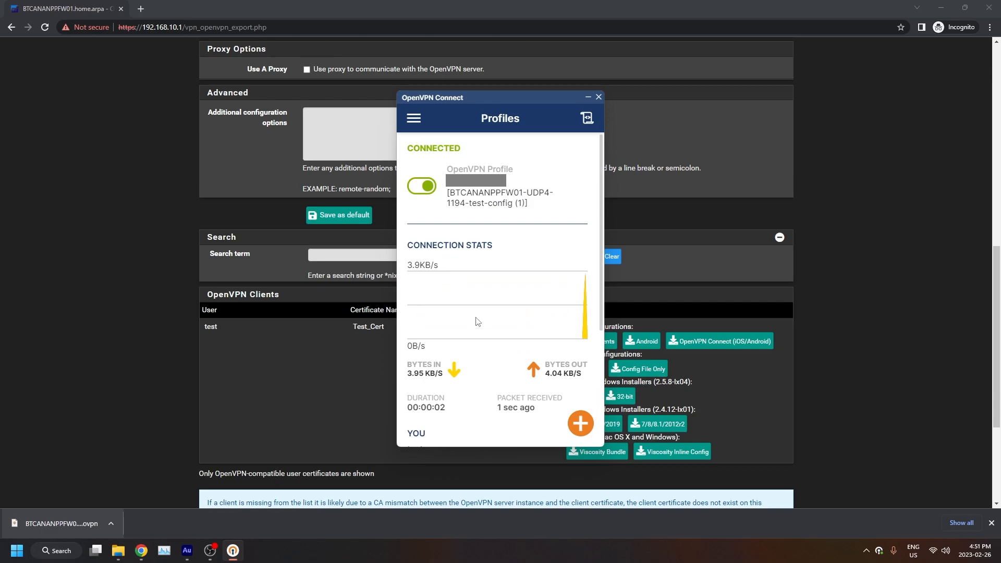